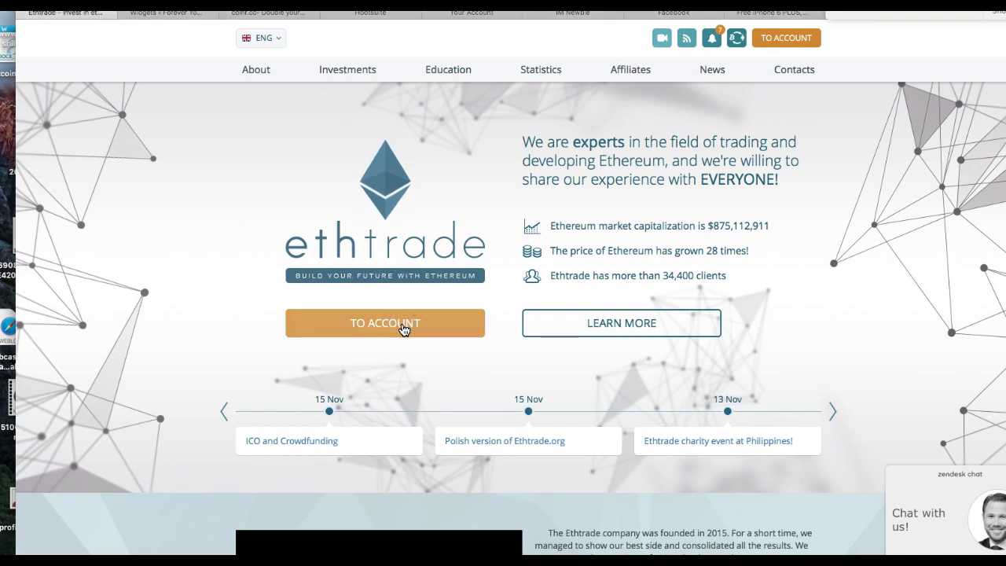
Open the account page and bring up portfolio #6638 (0.195394 BTC invested, 61-day term)
click(435, 328)
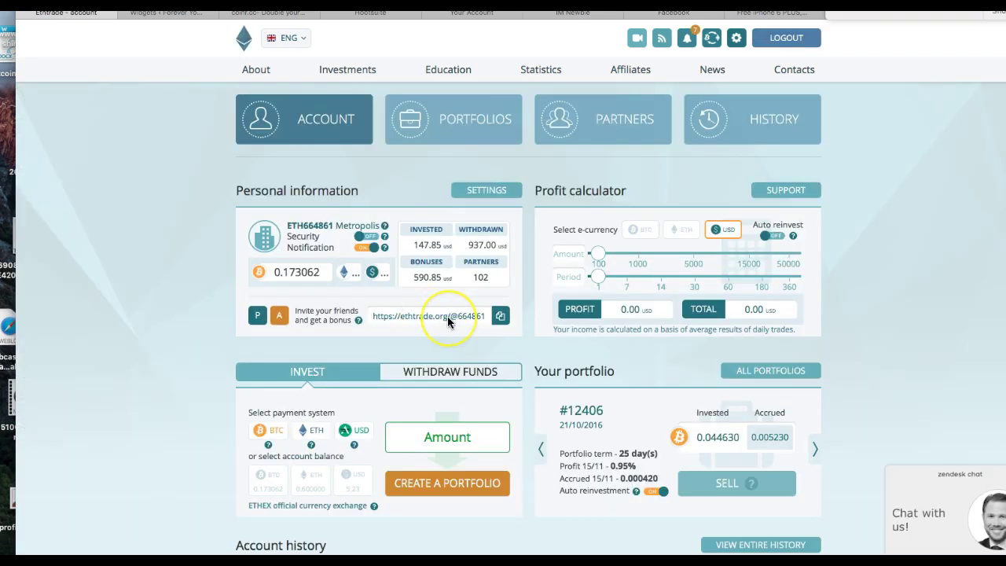
scroll(447, 316, down, 5)
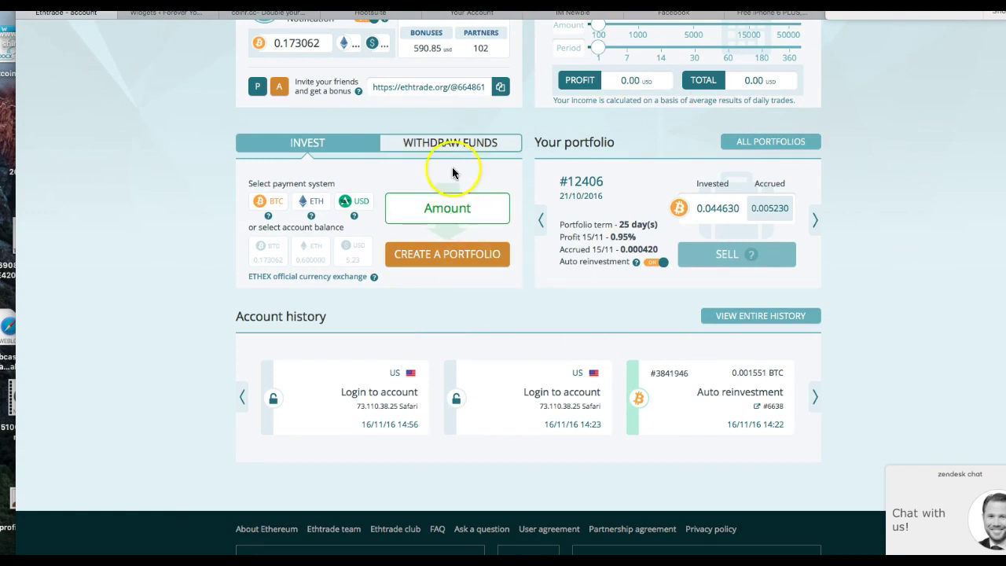
click(818, 220)
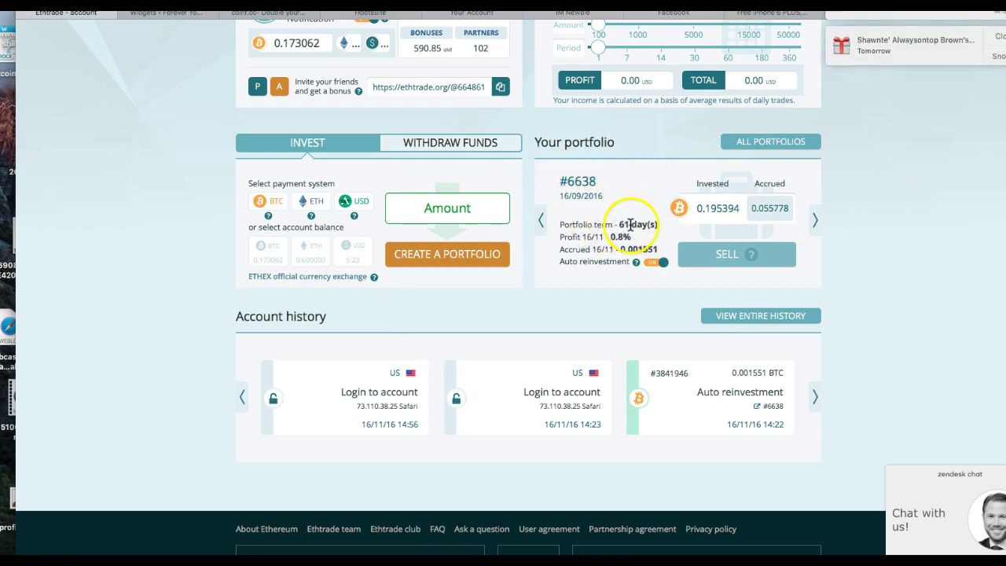
Open the sale options for portfolio #6638
click(753, 259)
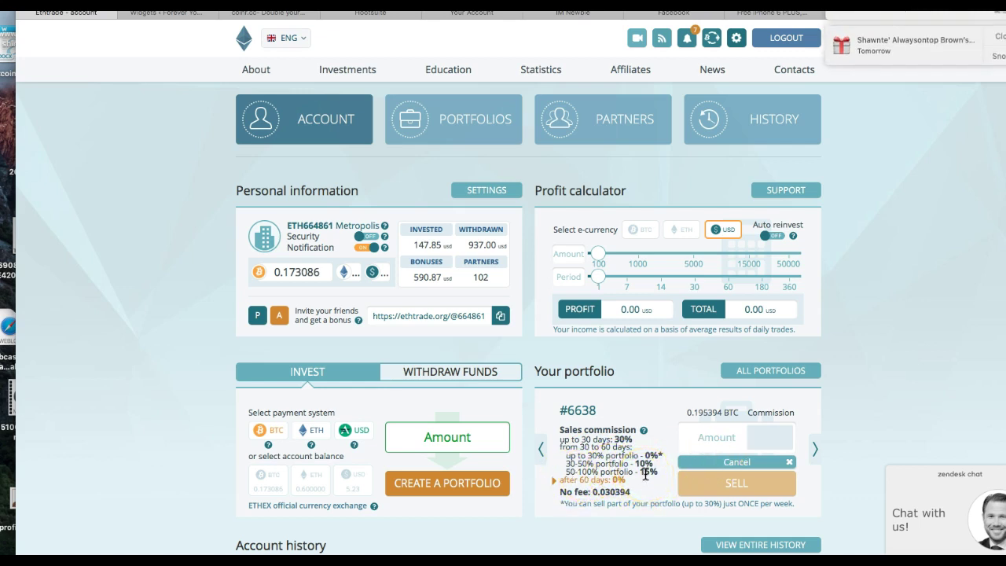
scroll(647, 472, down, 1)
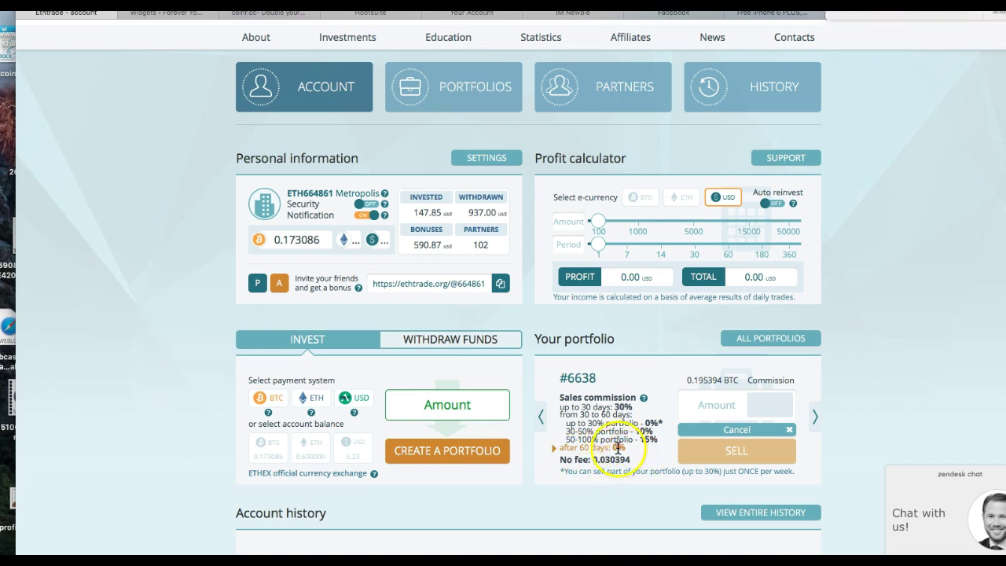
scroll(717, 276, down, 3)
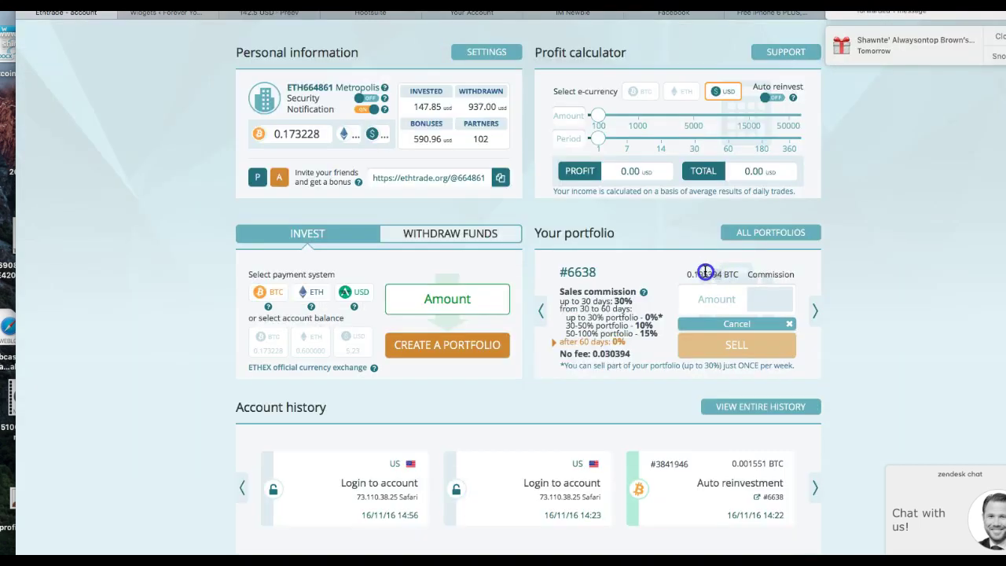
Enter the full 0.195394 BTC as the sale amount and submit the sale
drag(705, 271, 684, 279)
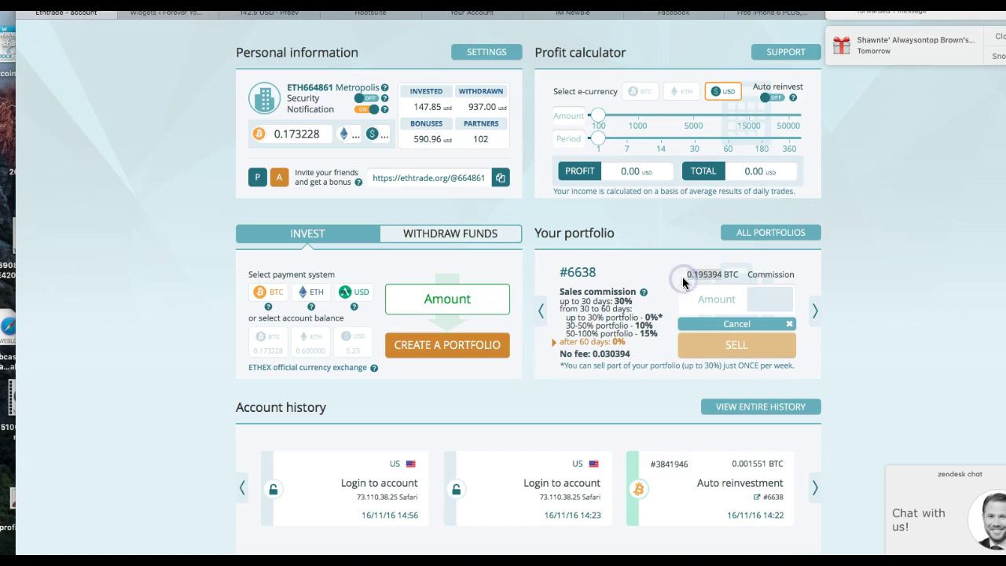
key(super+c)
click(713, 300)
key(super+v)
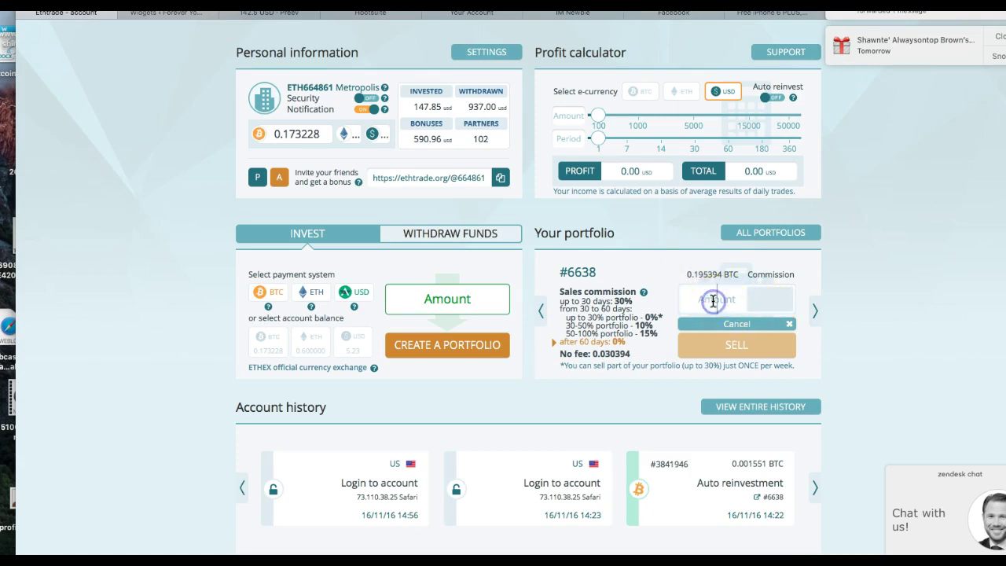
click(722, 357)
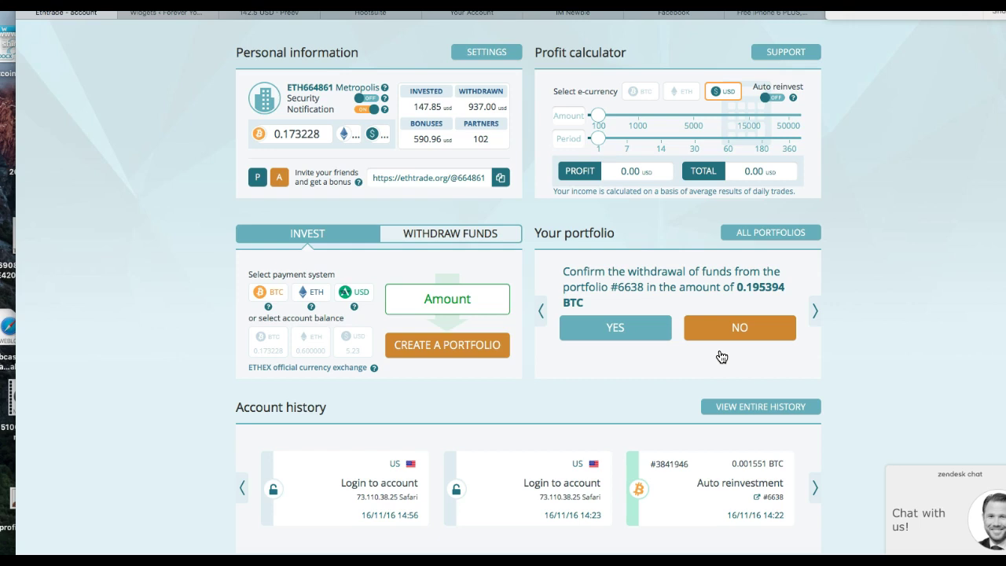
Copy the 0.195394 BTC withdrawal amount from the confirmation and switch to the Preev converter
click(631, 332)
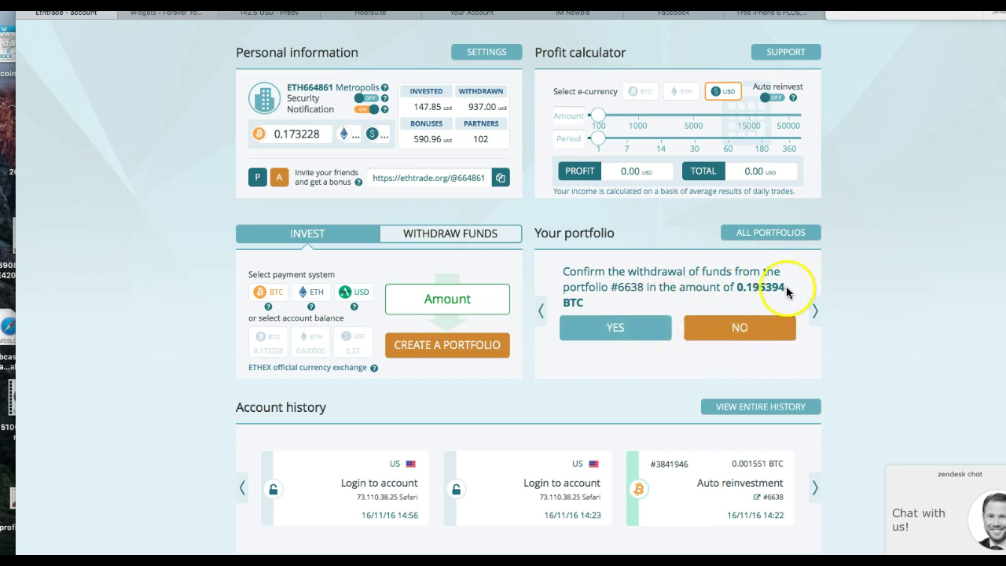
drag(789, 290, 761, 287)
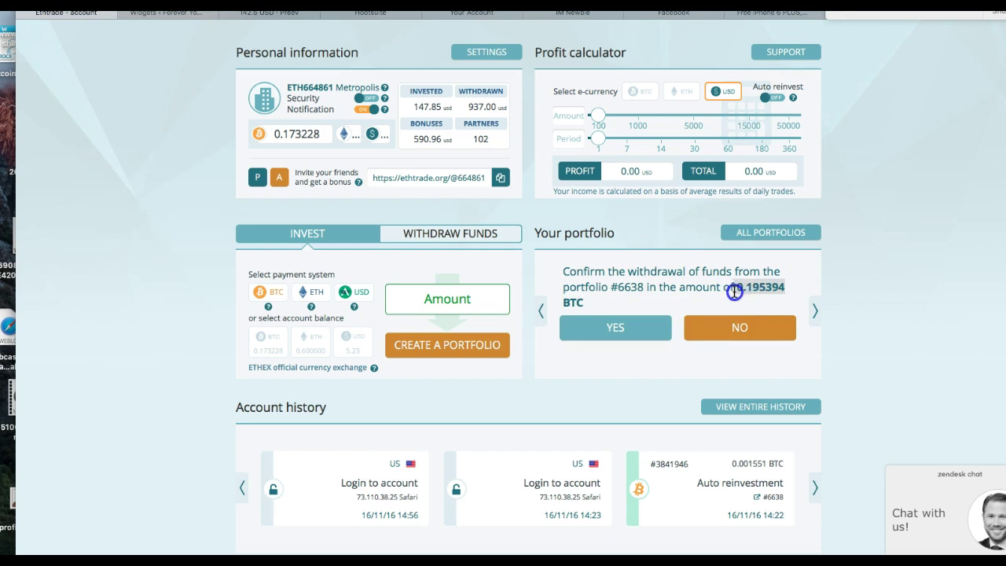
drag(739, 291, 736, 289)
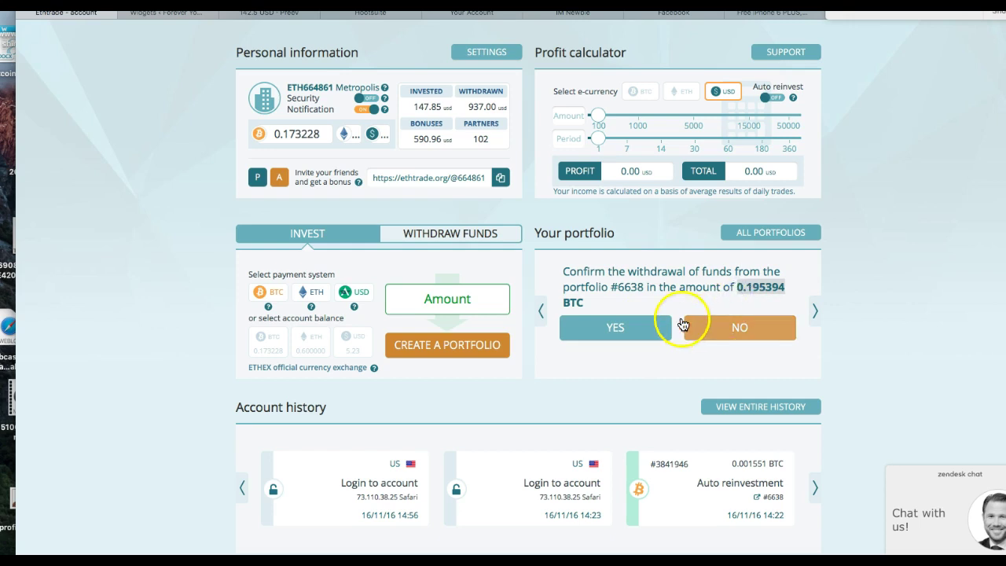
click(271, 17)
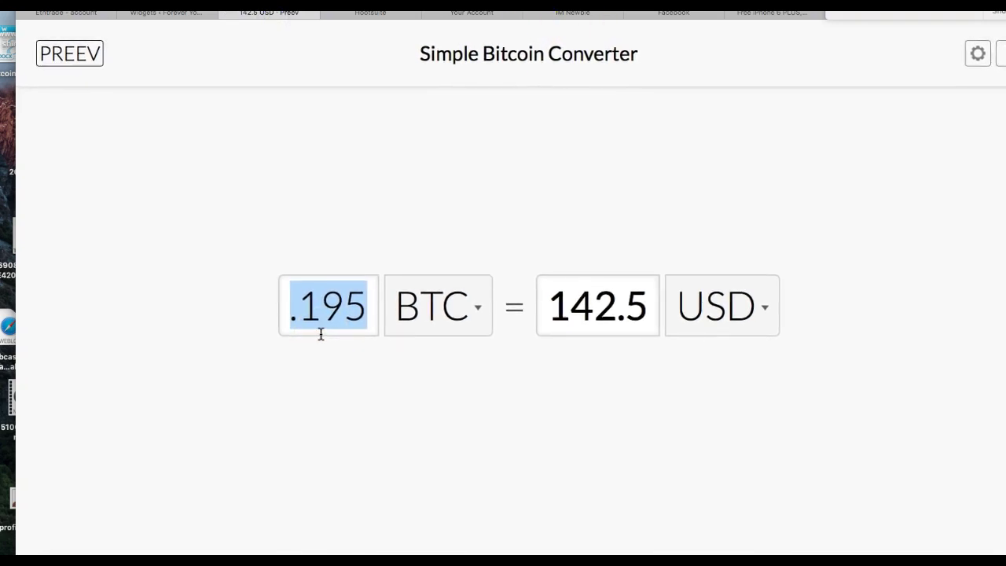
Replace Preev's BTC amount with 0.195394 to get its value, about 142.7 USD
double_click(314, 303)
drag(290, 308, 412, 312)
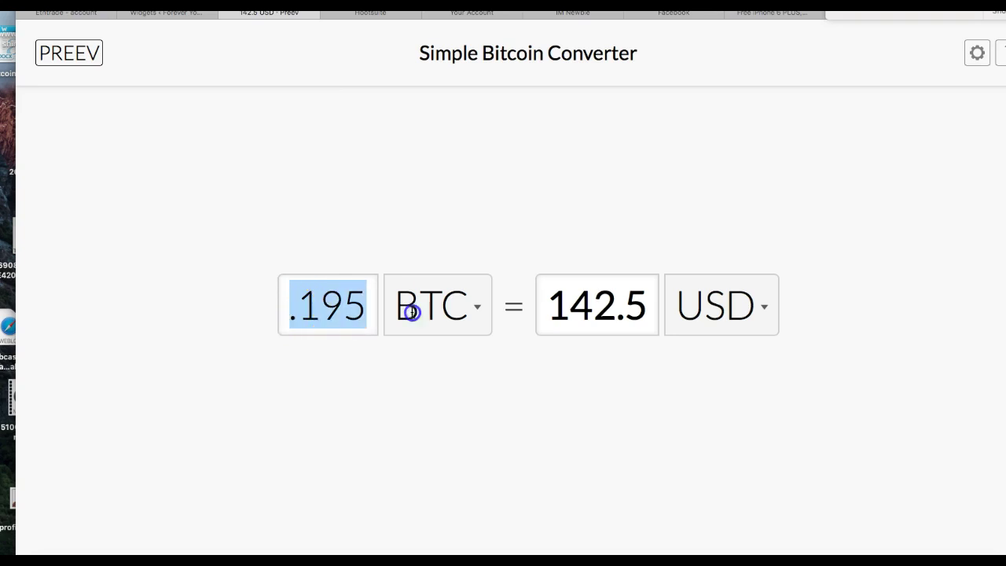
key(super+v)
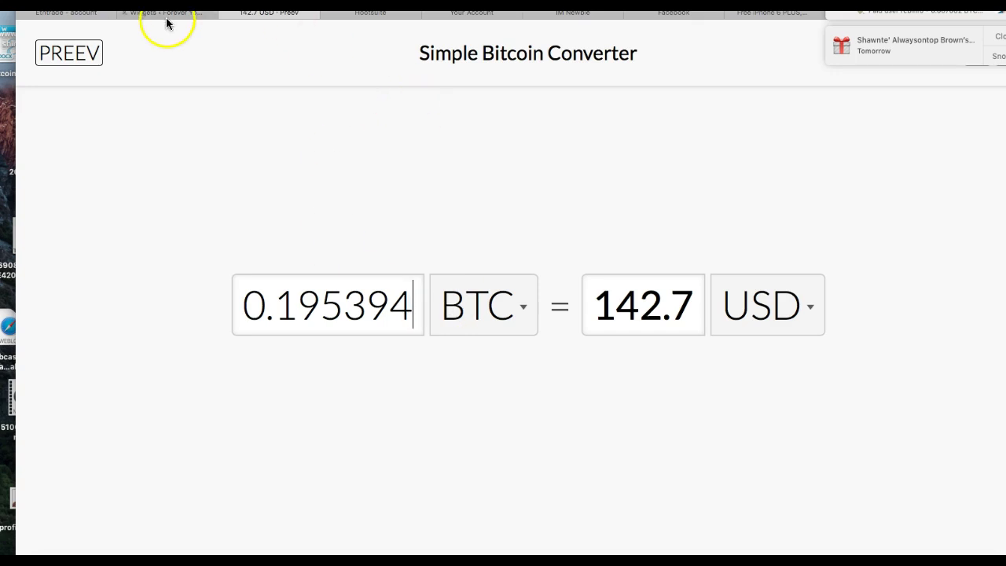
Confirm withdrawing 0.195394 BTC from #6638 and go back to the account page showing 0.368688 BTC
click(66, 13)
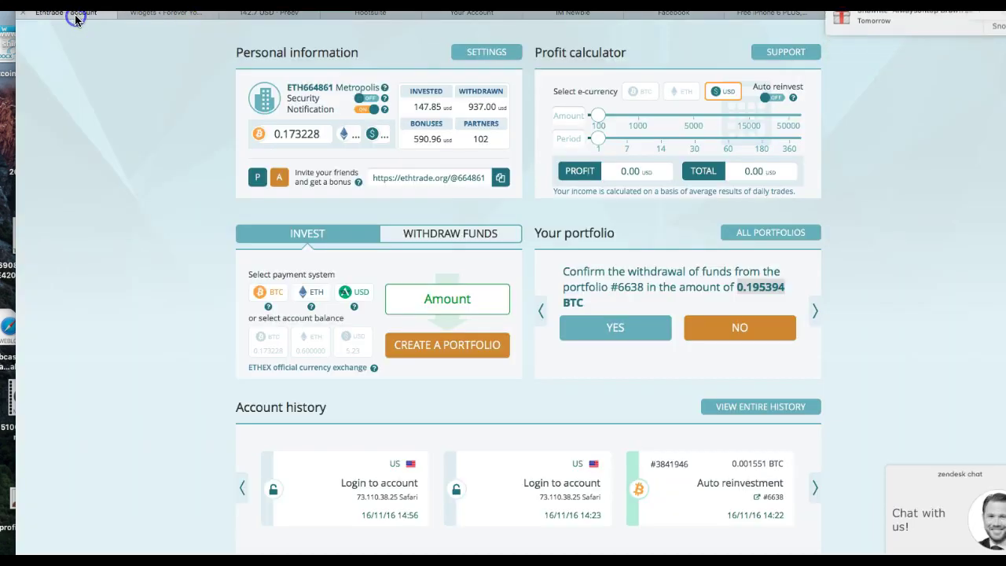
click(636, 336)
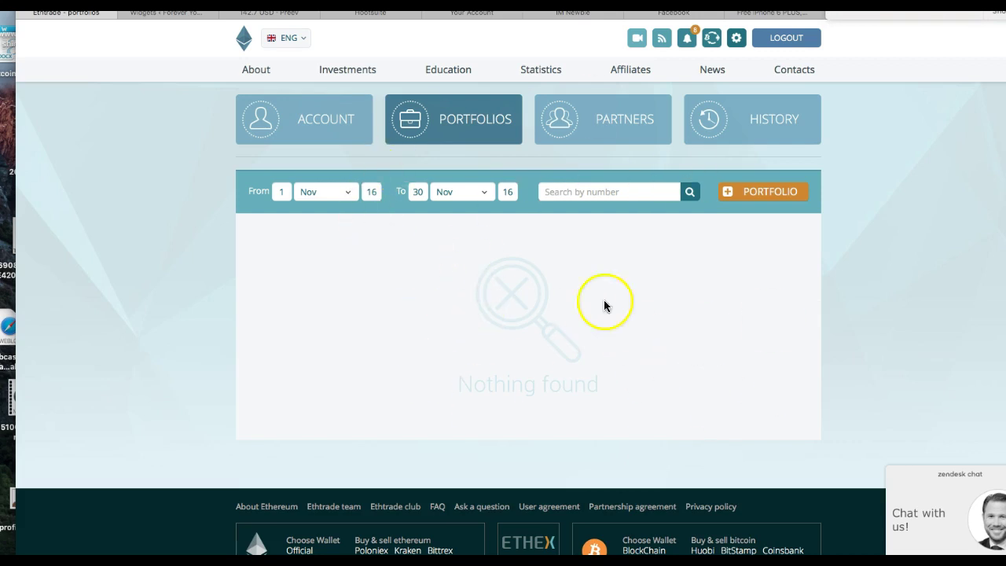
click(326, 130)
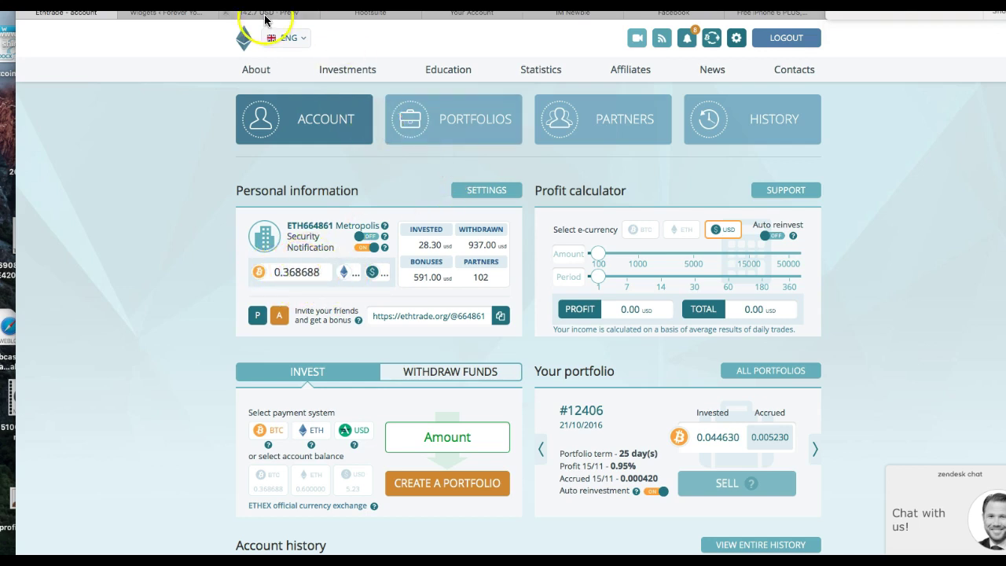
Convert .36888 BTC in Preev to 269.5 USD, checking it against the Ethtrade balance
click(268, 13)
text(.)
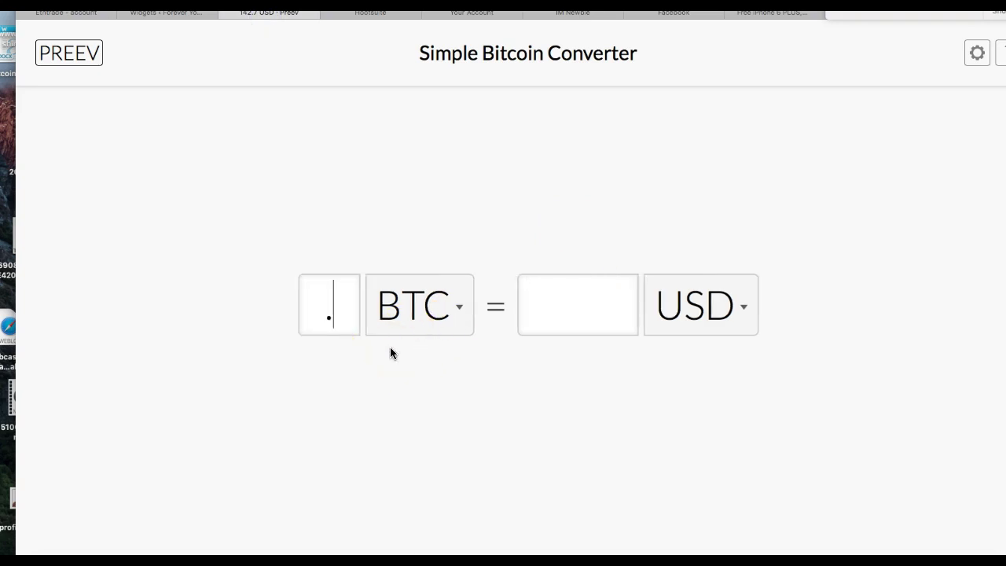
text(36888)
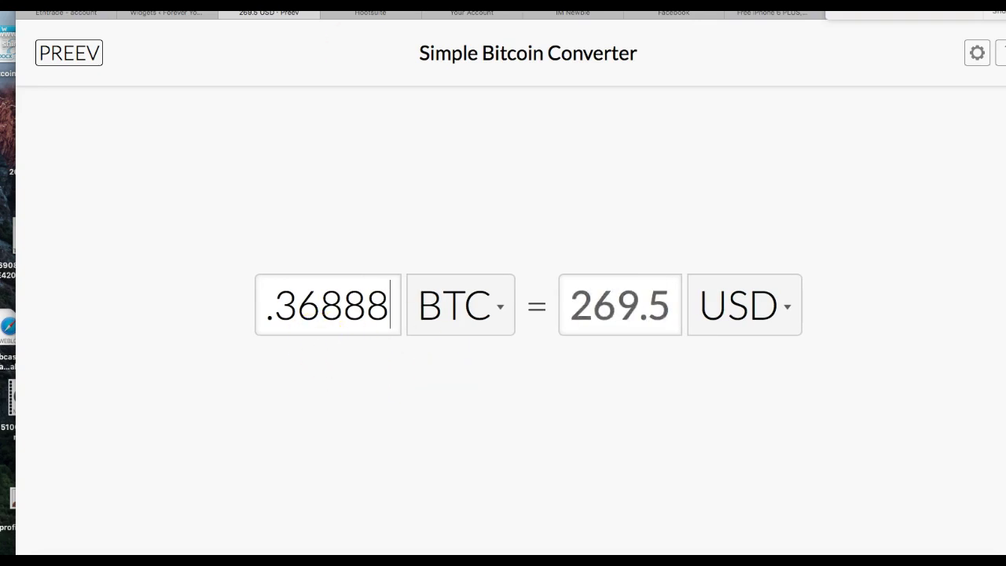
click(61, 13)
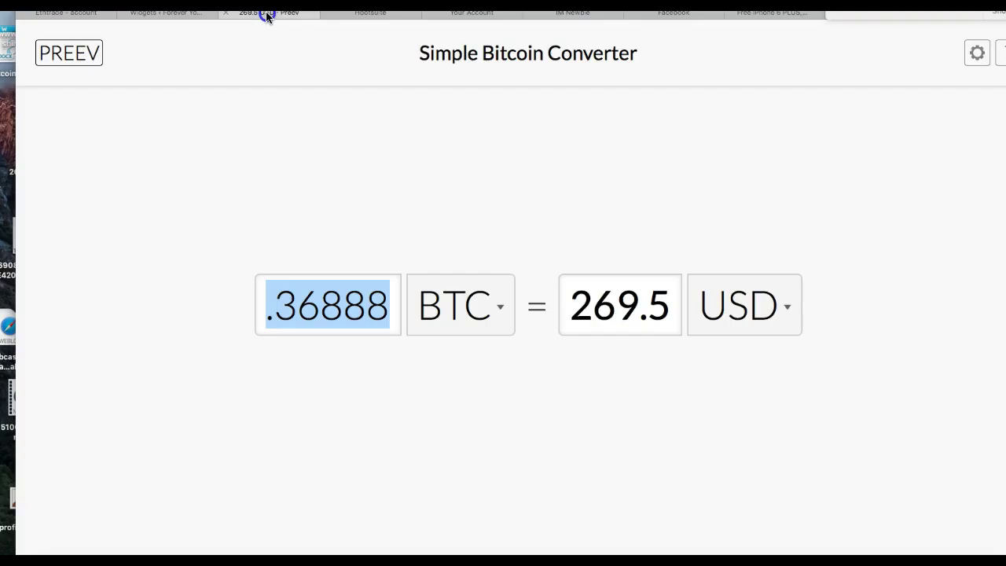
click(267, 14)
Scroll the Ethtrade account history to the 'Selling a portfolio' entry: #6638, 0.195394 BTC
click(90, 14)
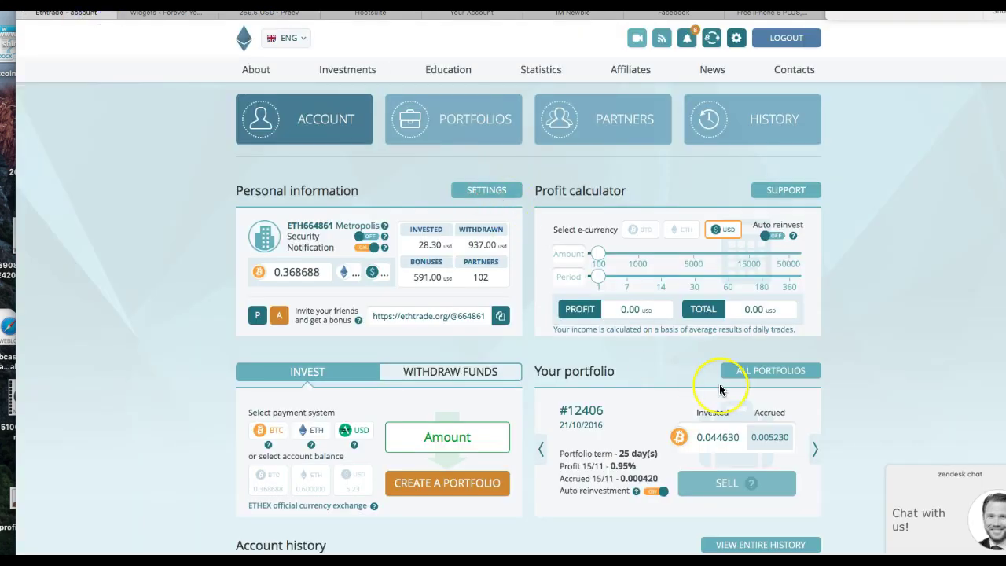
scroll(720, 384, down, 3)
scroll(719, 384, down, 3)
scroll(719, 384, up, 2)
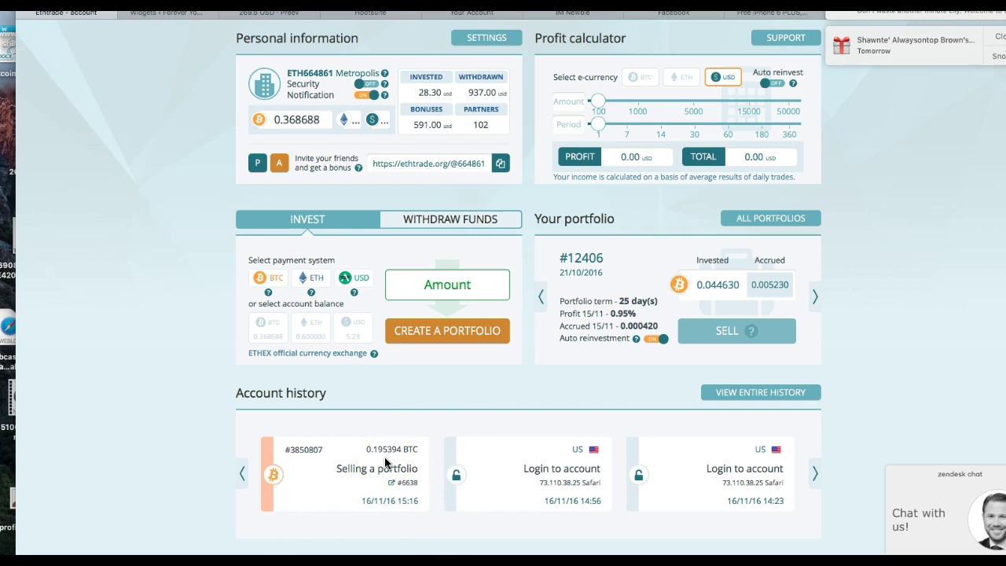
scroll(360, 478, down, 1)
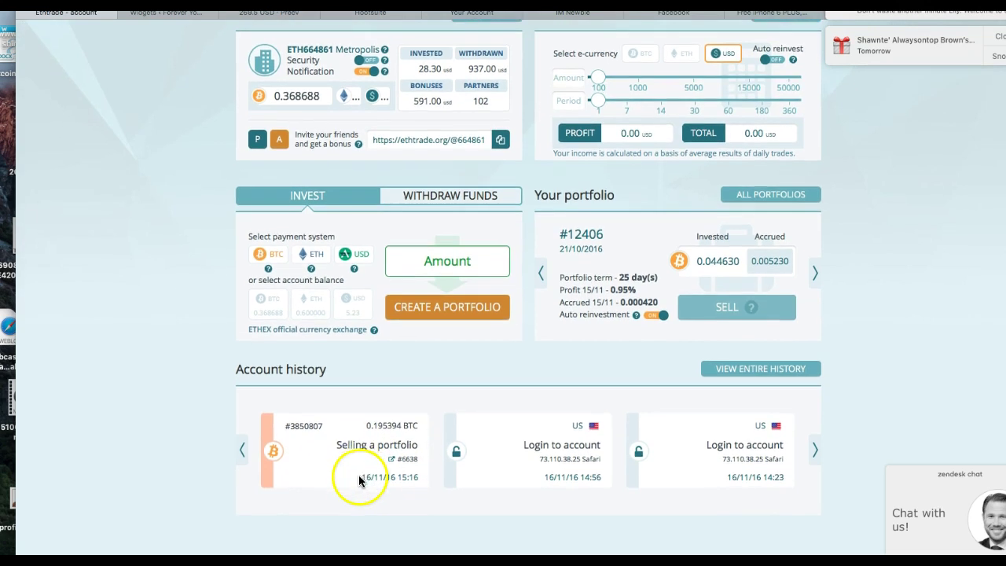